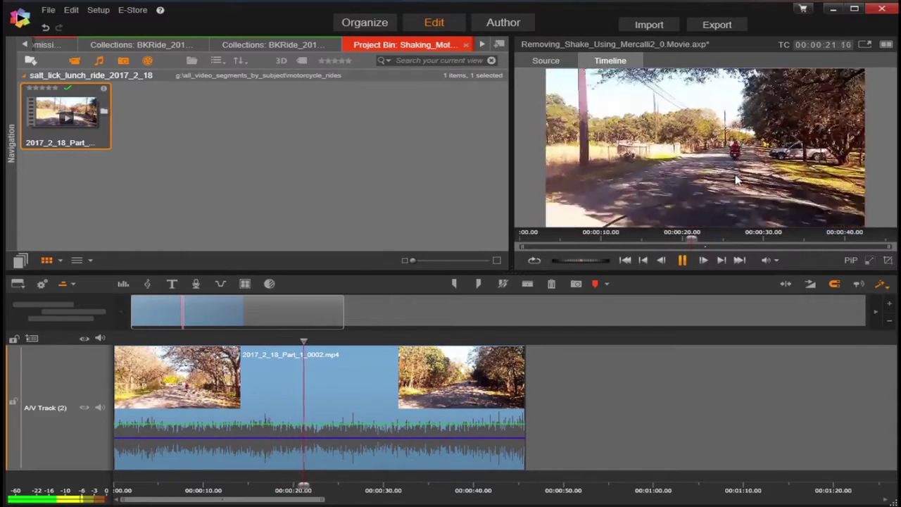
- Pause the motorcycle ride clip about 22 seconds into playback
key("space")
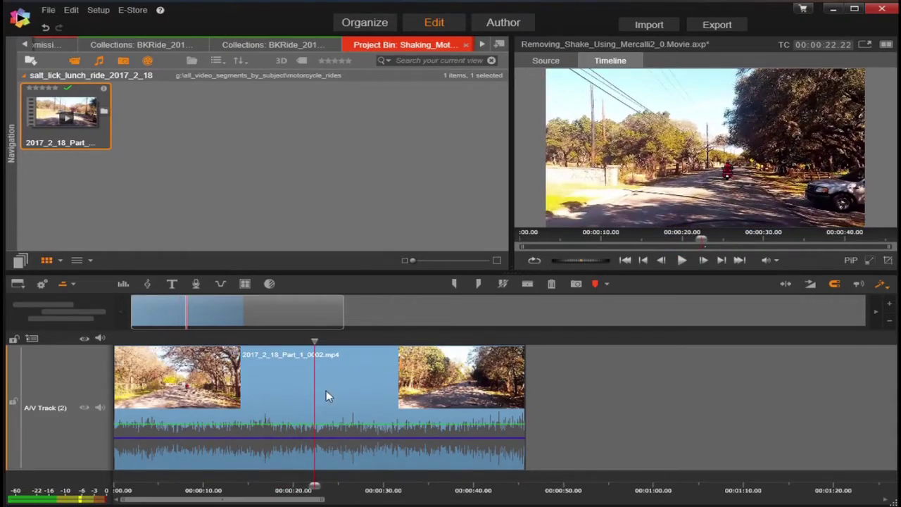
- Open the timeline clip in the Effects Editor and show the add-on effects list
right_click(332, 386)
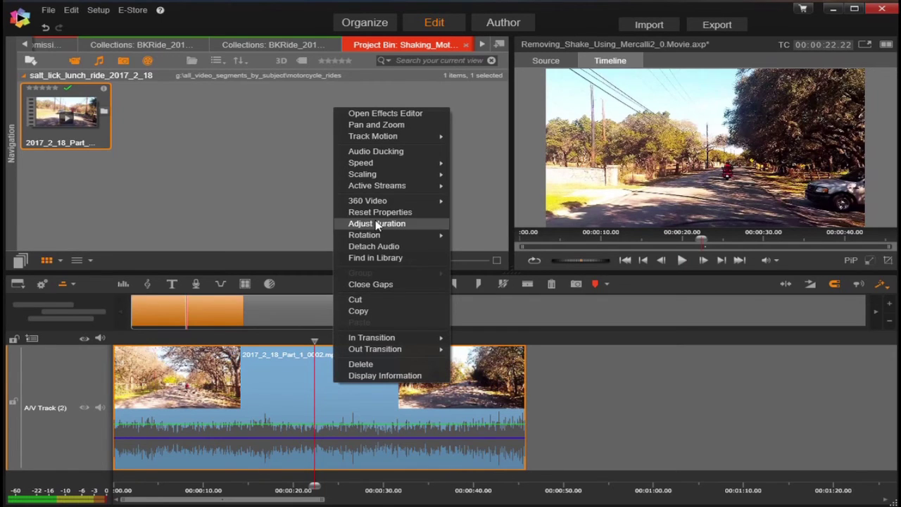
left_click(376, 115)
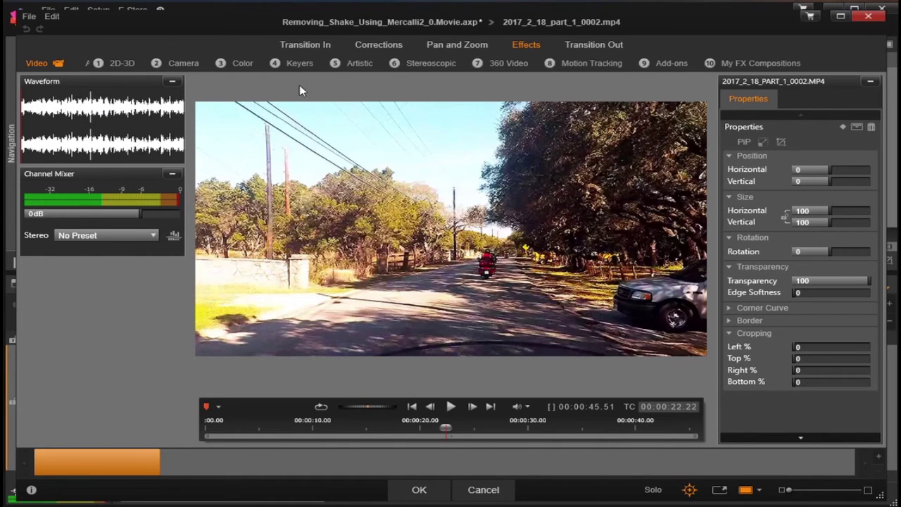
left_click(668, 65)
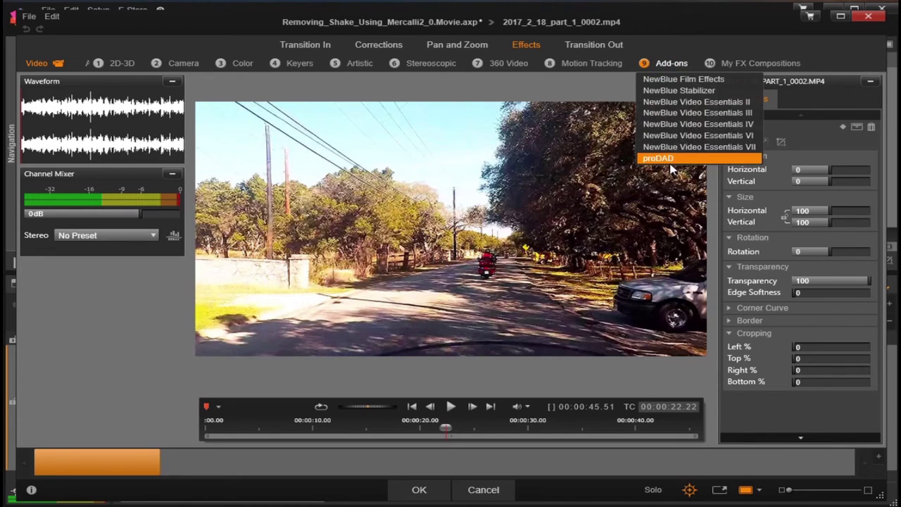
- Apply proDAD Mercalli 2.0 to the clip, leaving the preset at Default
left_click(667, 161)
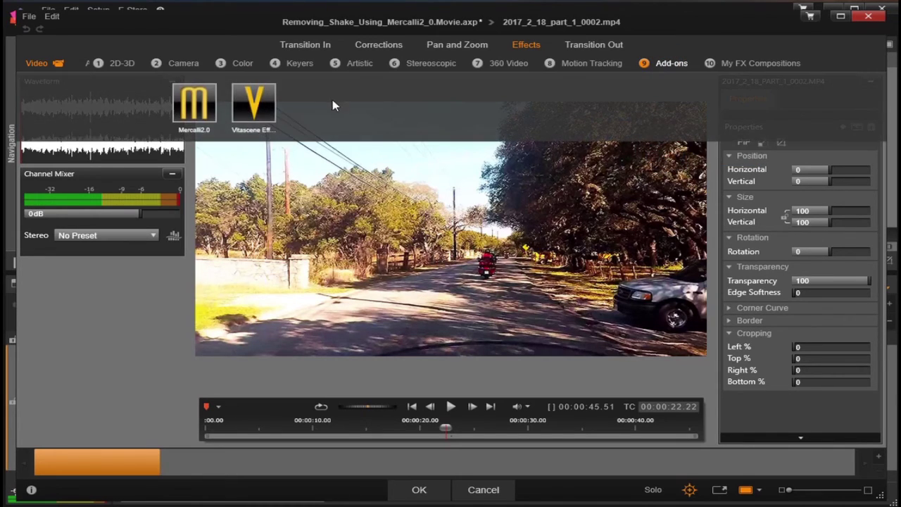
left_click(184, 107)
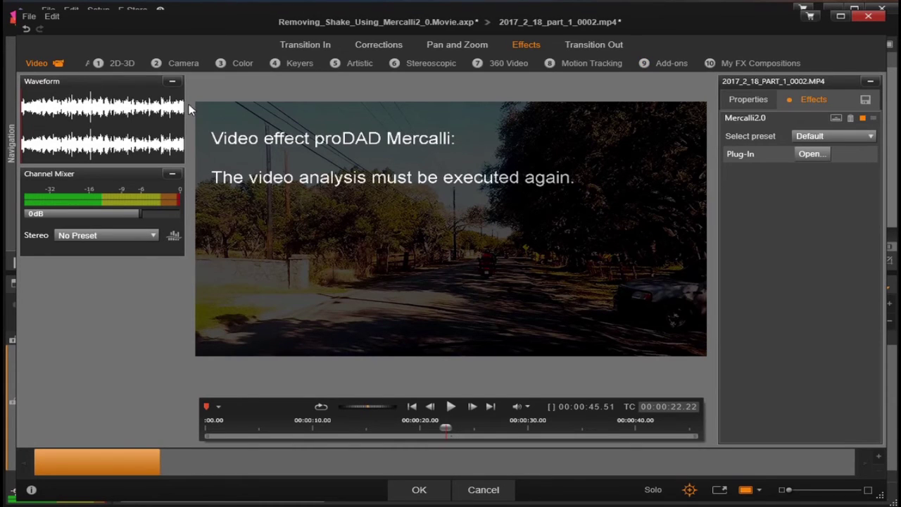
left_click(871, 138)
left_click(837, 149)
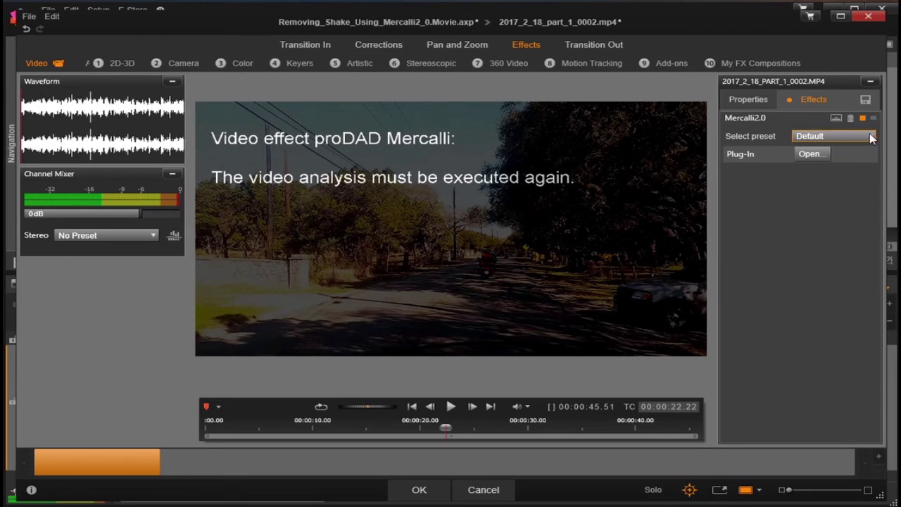
- Open the Mercalli plug-in settings and enable Further Settings
left_click(814, 154)
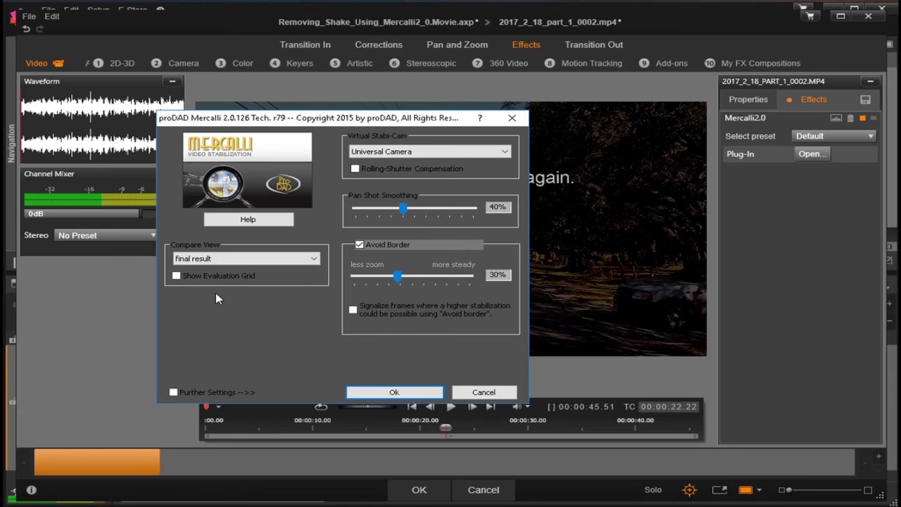
left_click(174, 392)
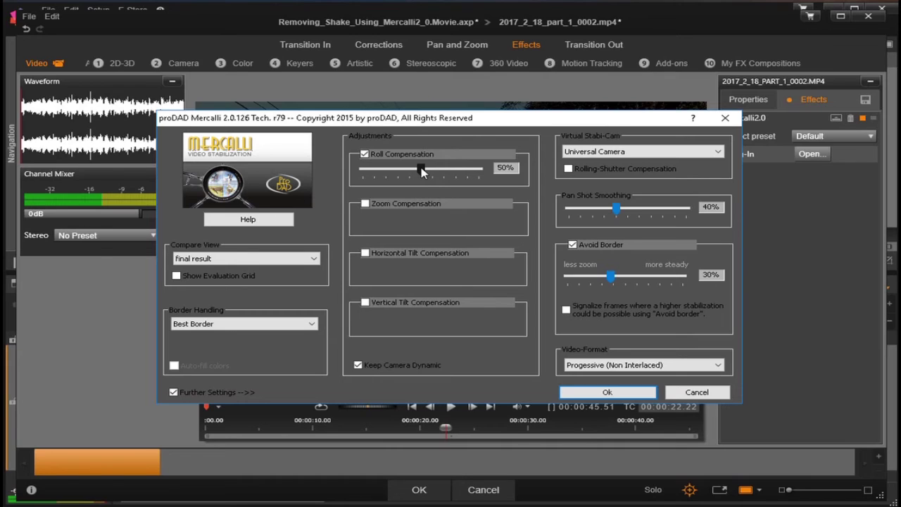
- Set roll compensation to 29%, enable rolling-shutter compensation, and lower pan smoothing to 24%
left_click(422, 172)
left_click(569, 169)
left_click(618, 209)
left_click_drag(608, 207, 598, 209)
- Raise Avoid Border to 40%, flag improvable frames, and start the video analysis
left_click_drag(610, 280, 616, 281)
left_click_drag(623, 282, 624, 283)
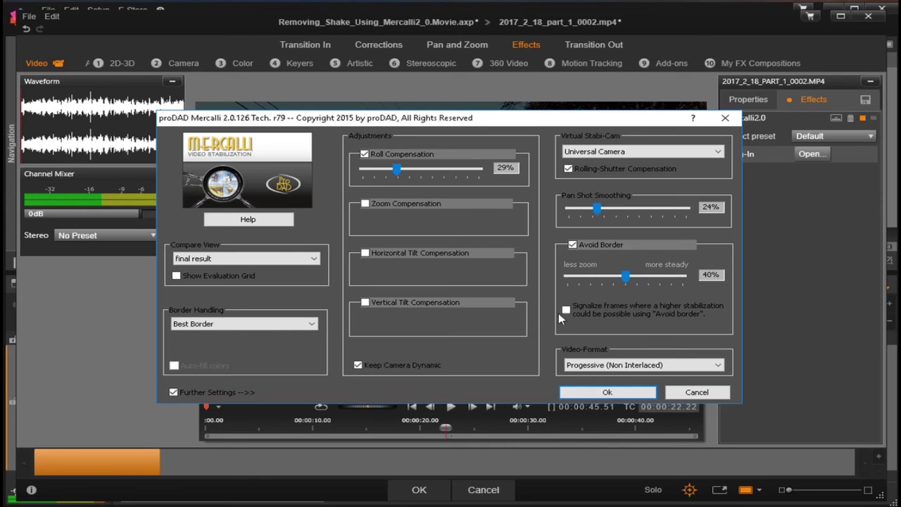
left_click(567, 310)
left_click(608, 392)
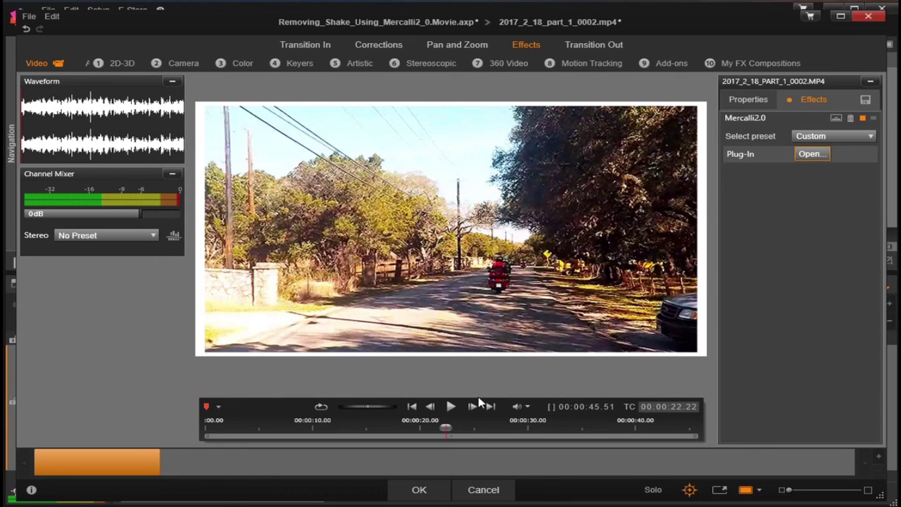
- Scrub back near the clip's start and play the stabilized preview
left_click_drag(446, 427, 217, 427)
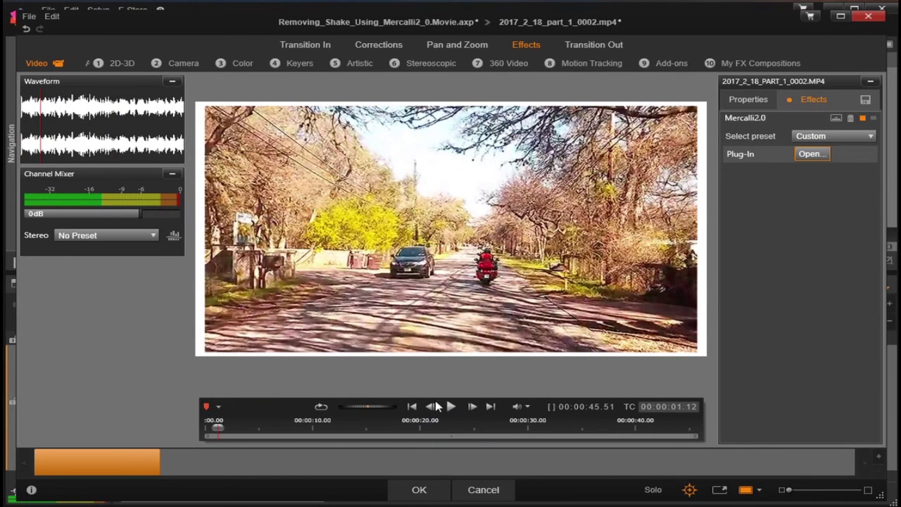
left_click(450, 408)
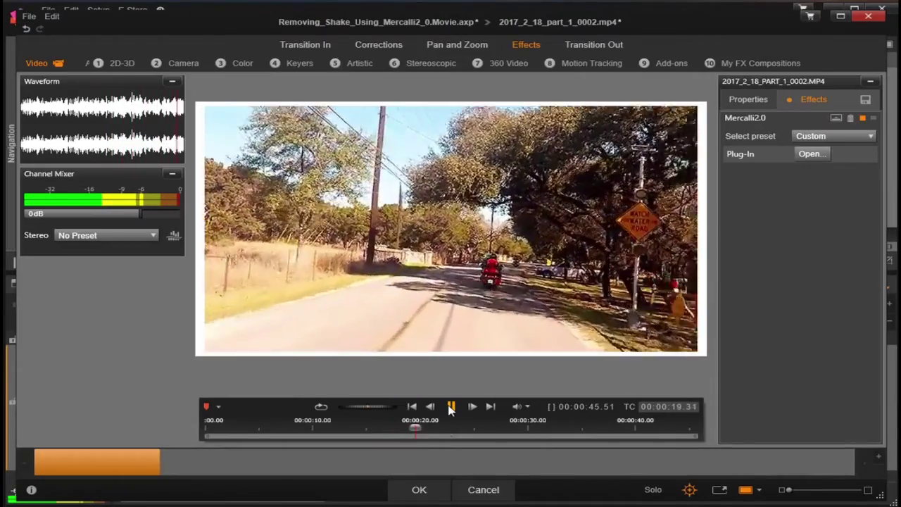
- Accept the Mercalli stabilization and leave the Effects Editor
left_click(418, 490)
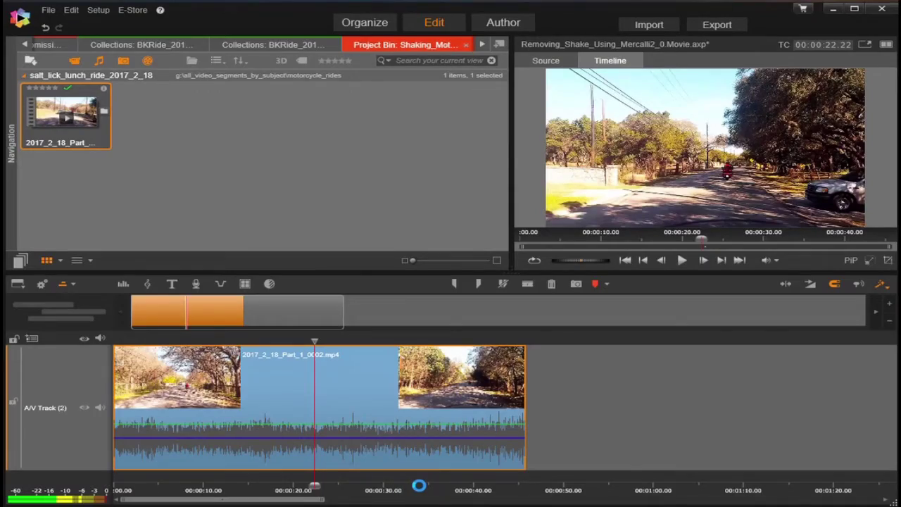